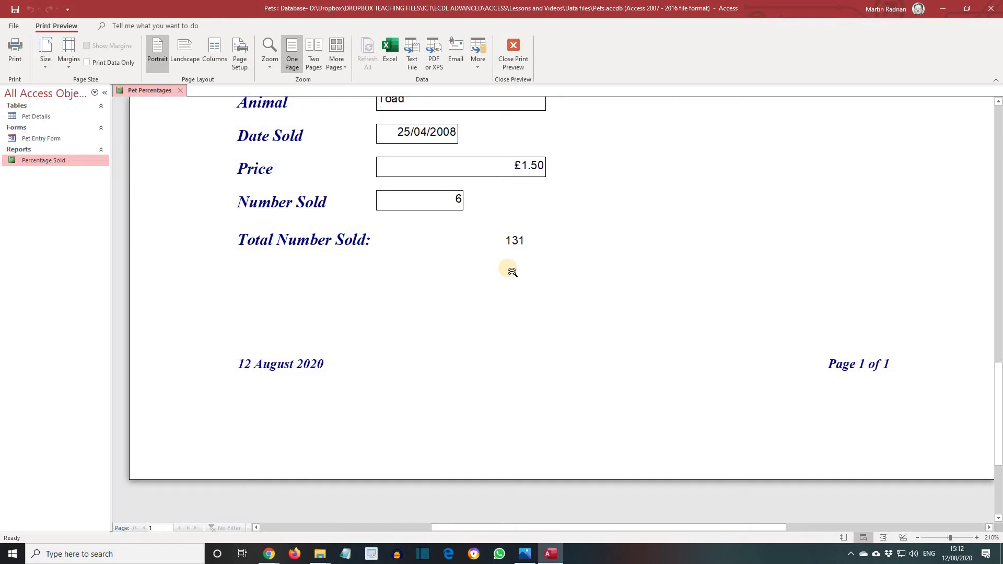
Step: Open the Percentage Sold report in Design View and select the sum text box in the report footer
right_click(50, 160)
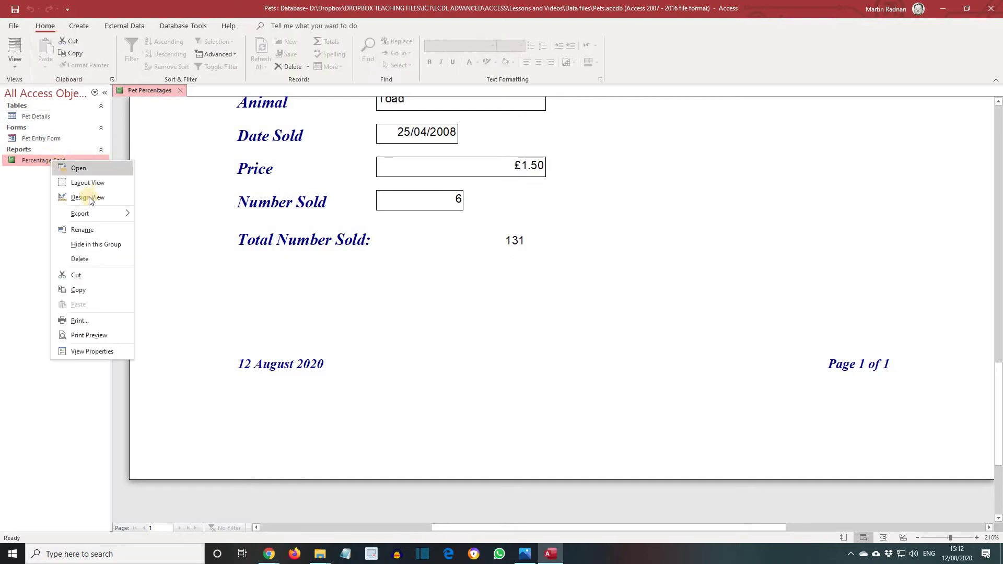
click(88, 198)
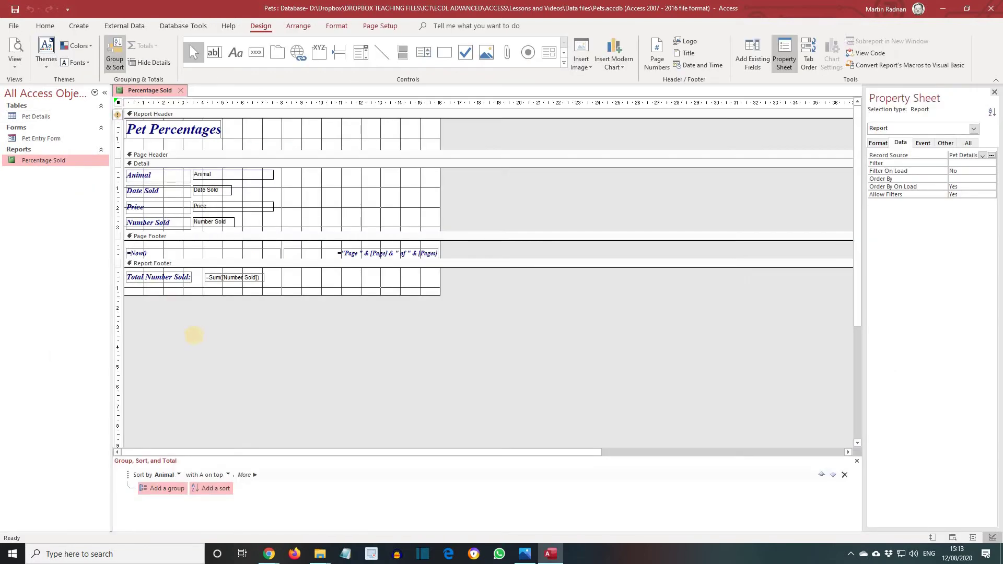
click(226, 279)
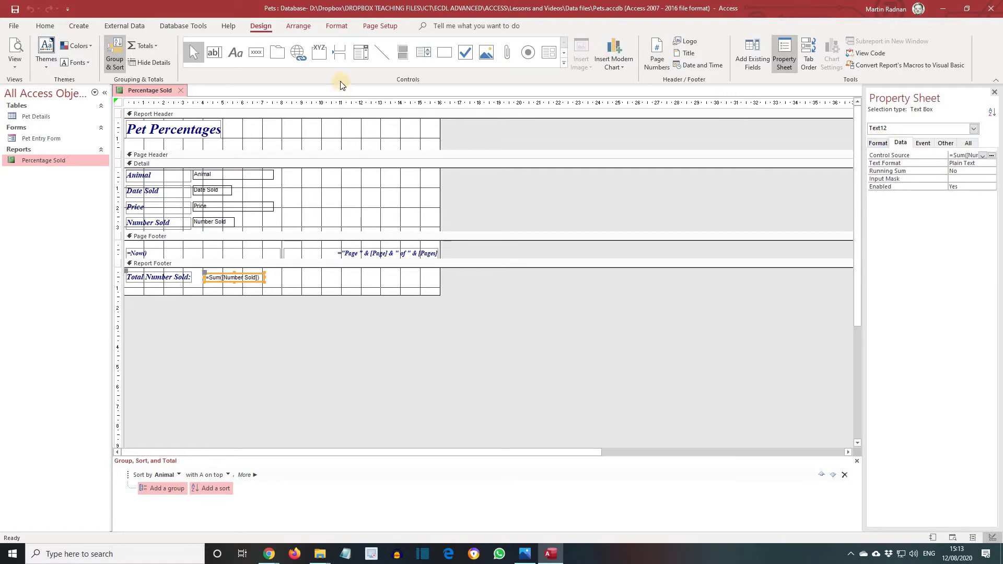
Step: Add a text box to the Detail section in line with Number Sold and move its label to the right of the box
click(216, 55)
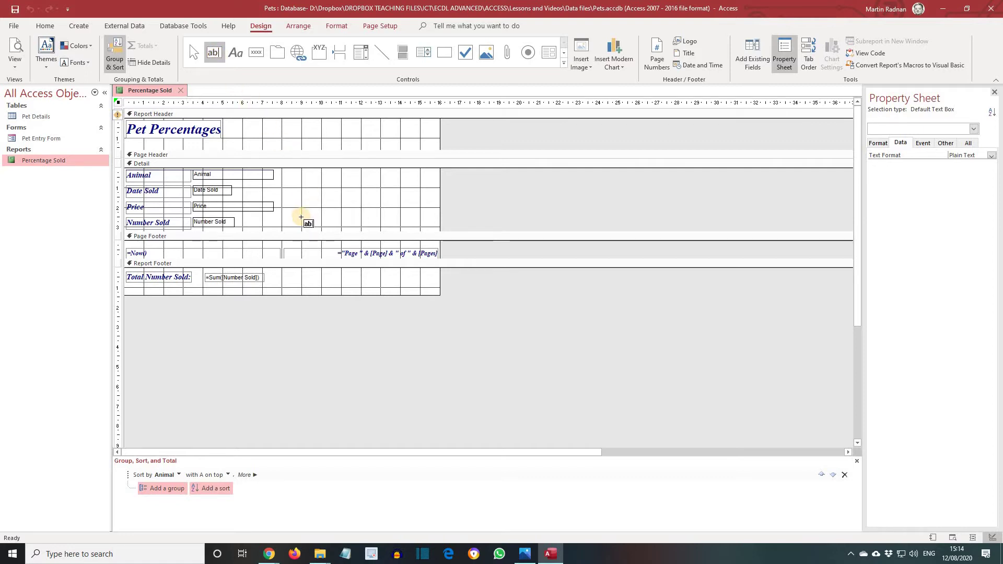
click(301, 217)
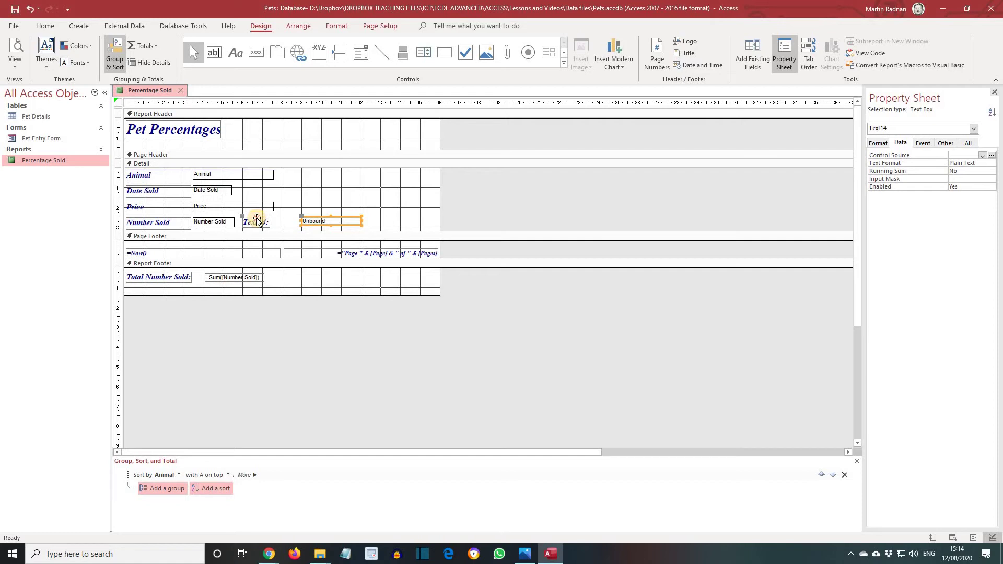
drag(257, 222, 372, 220)
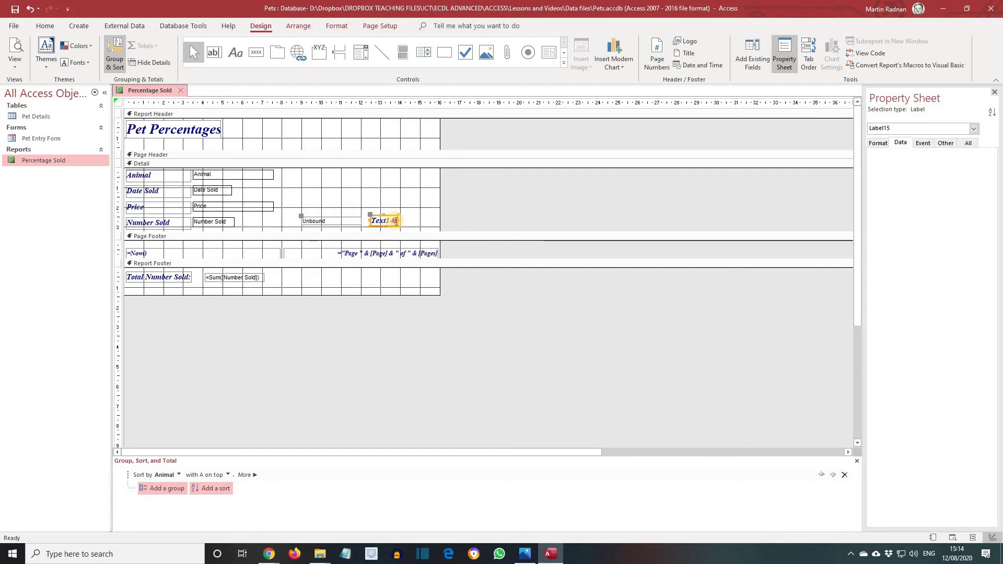
Step: Replace the new label's text with "of the total"
click(395, 221)
drag(396, 221, 369, 220)
key(Delete)
text(of the)
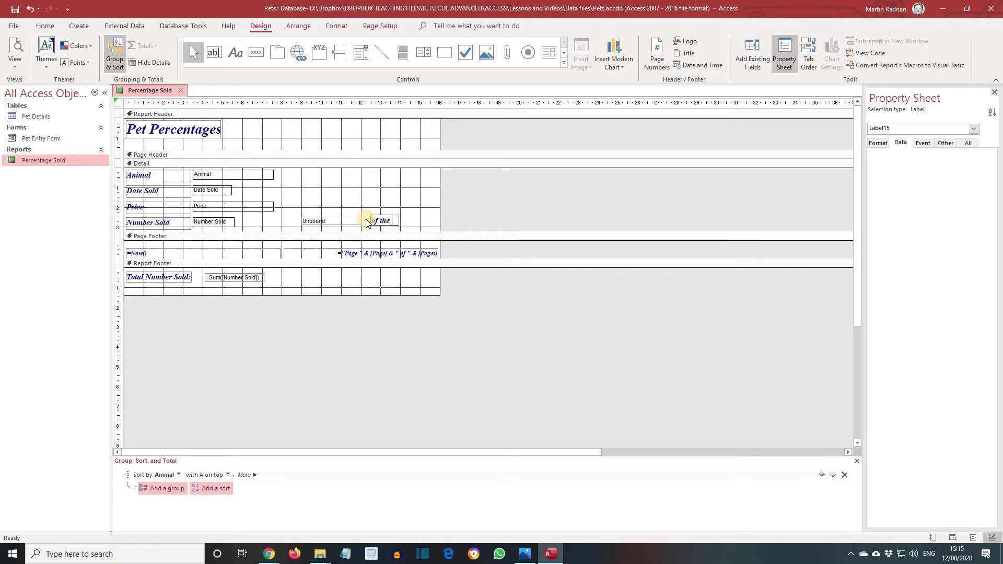
text( total)
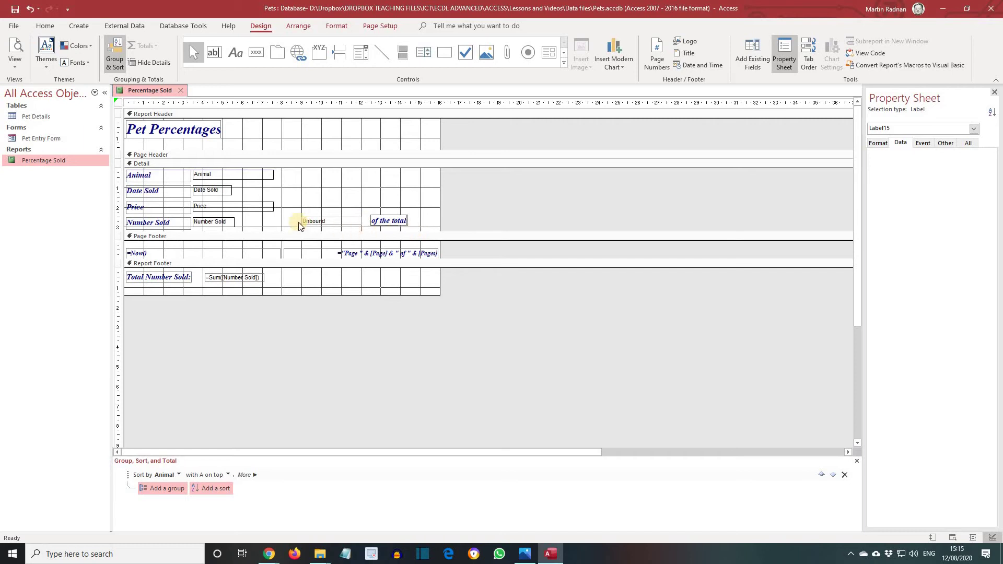
Step: Shift the unbound text box and its "of the total" label together leftward, closer to the Number Sold field
click(383, 237)
drag(293, 209, 377, 223)
key(Left)
key(Left)
key(Left)
key(Left)
key(Left)
key(Left)
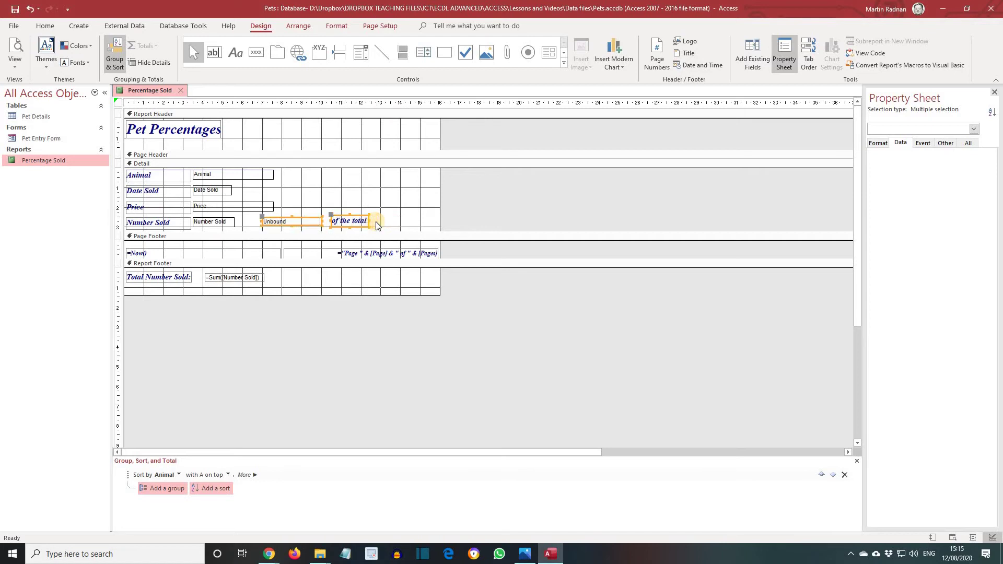
click(380, 222)
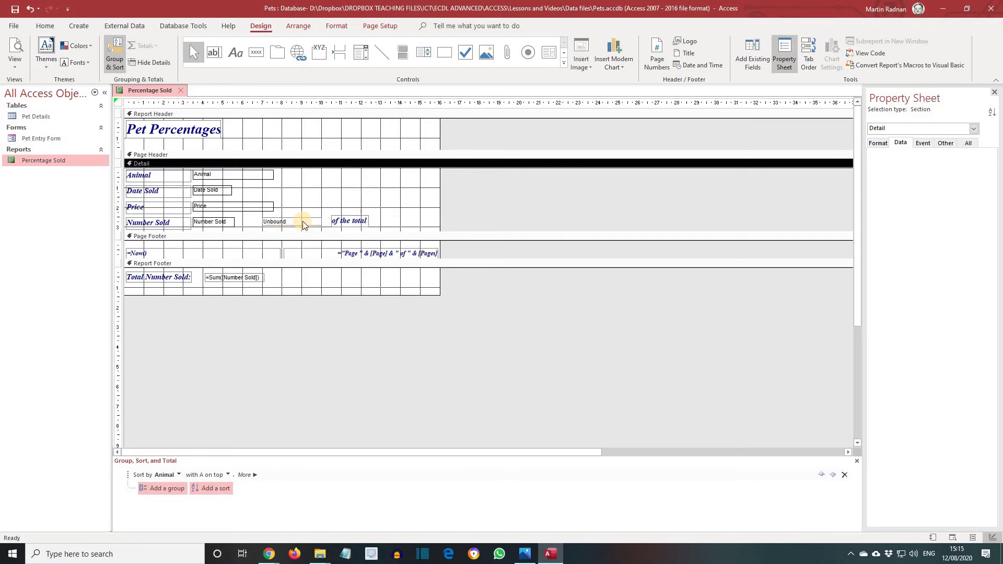
Step: Set the unbound text box's control source to =[Number Sold]/[Text12]
click(303, 221)
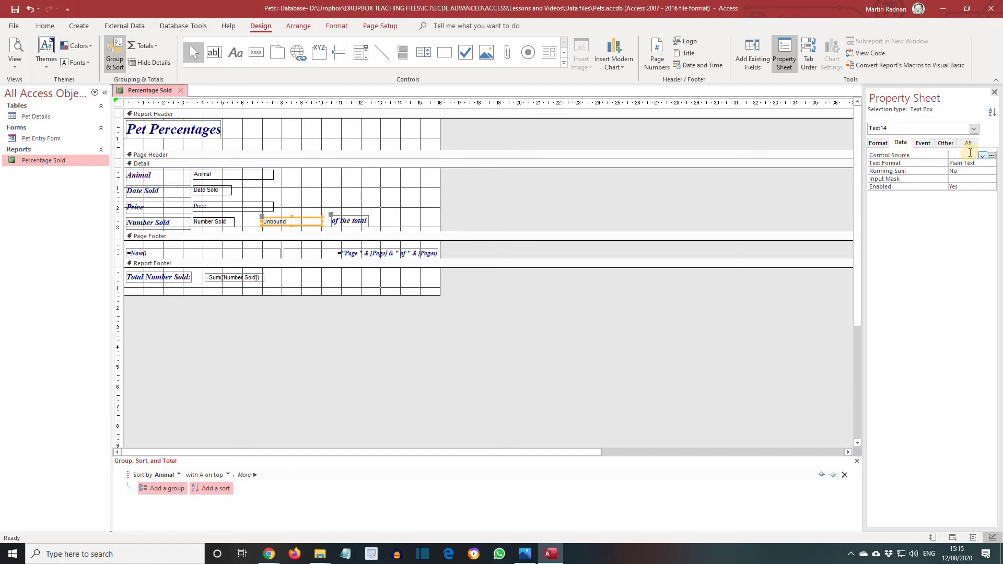
click(972, 155)
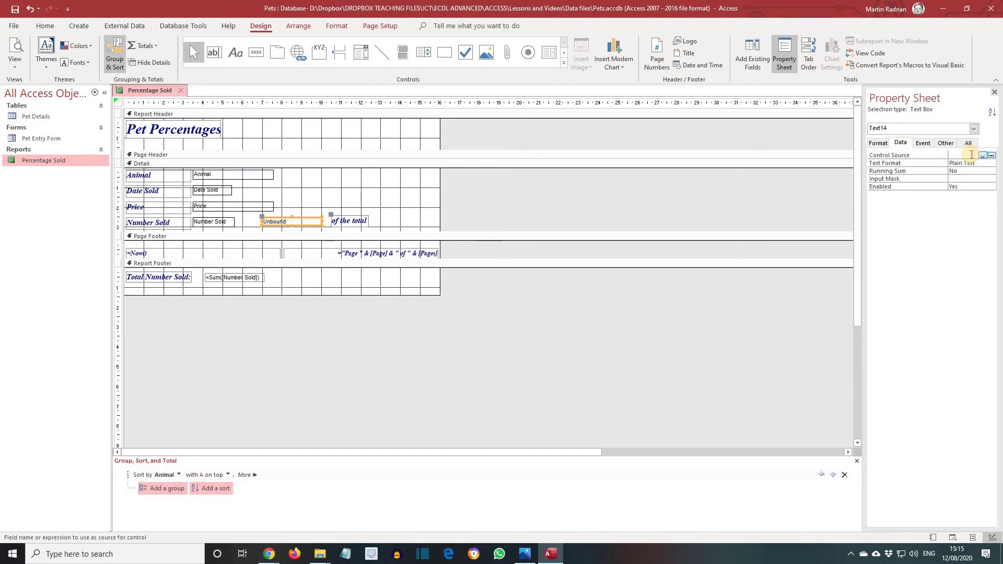
text(=)
text([)
text(Numb)
text(er S)
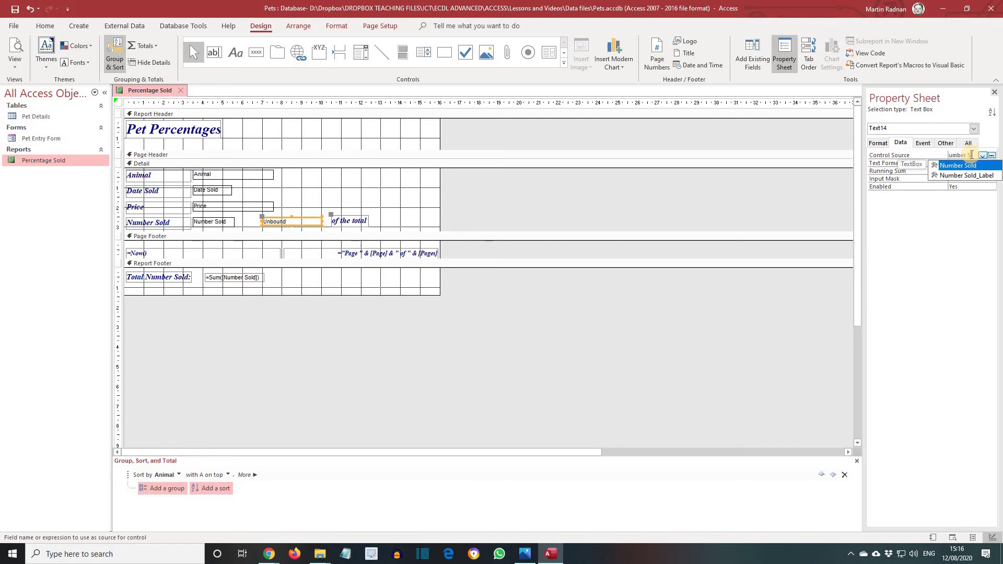
text(old])
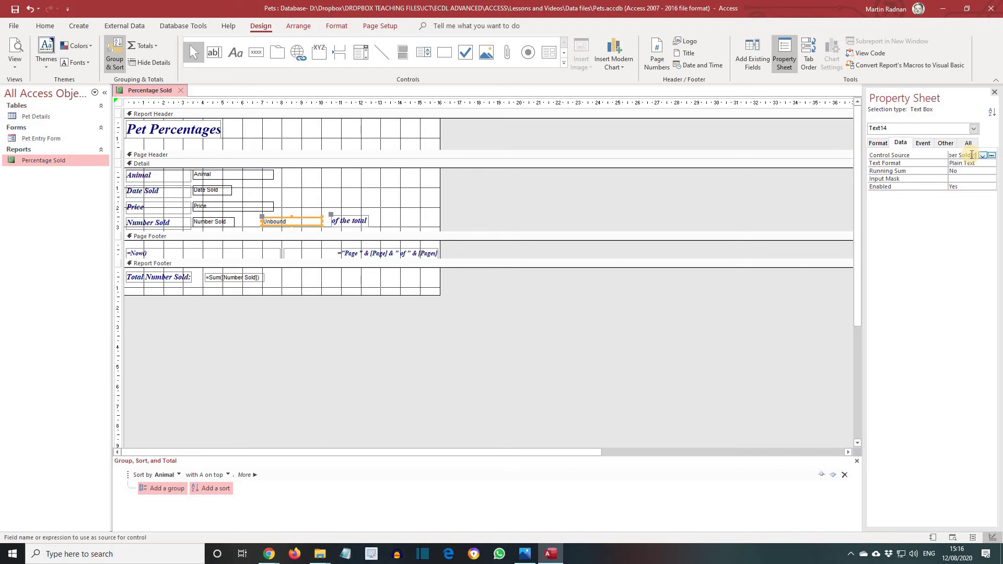
text(Text12)
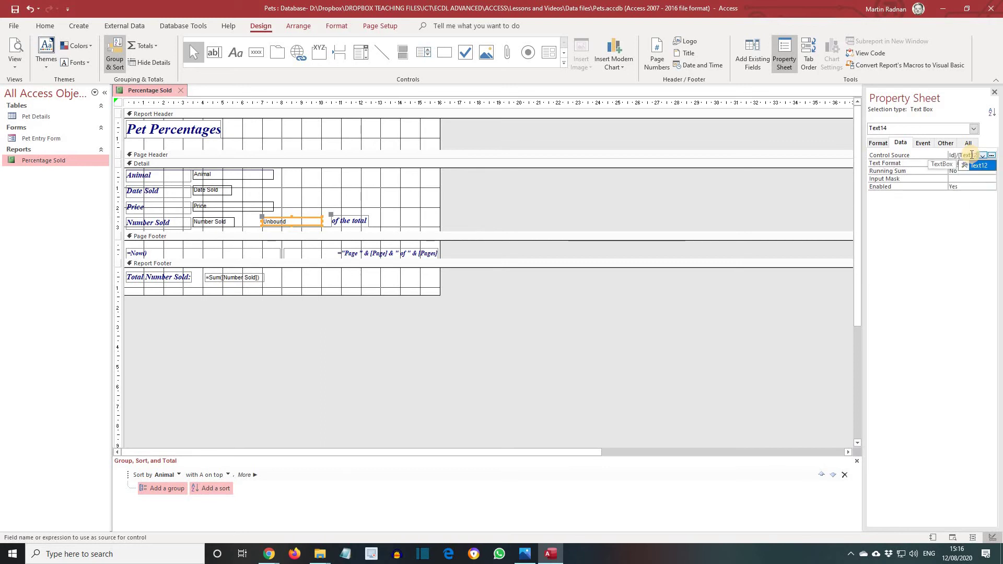
key(Return)
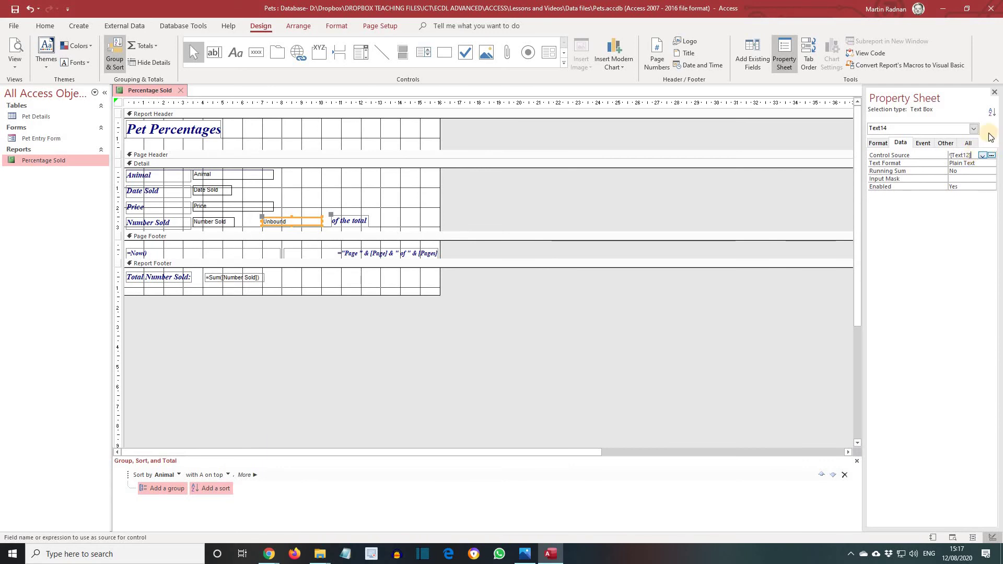
Step: Set the calculated text box's format to Percent and close the Property Sheet
click(879, 142)
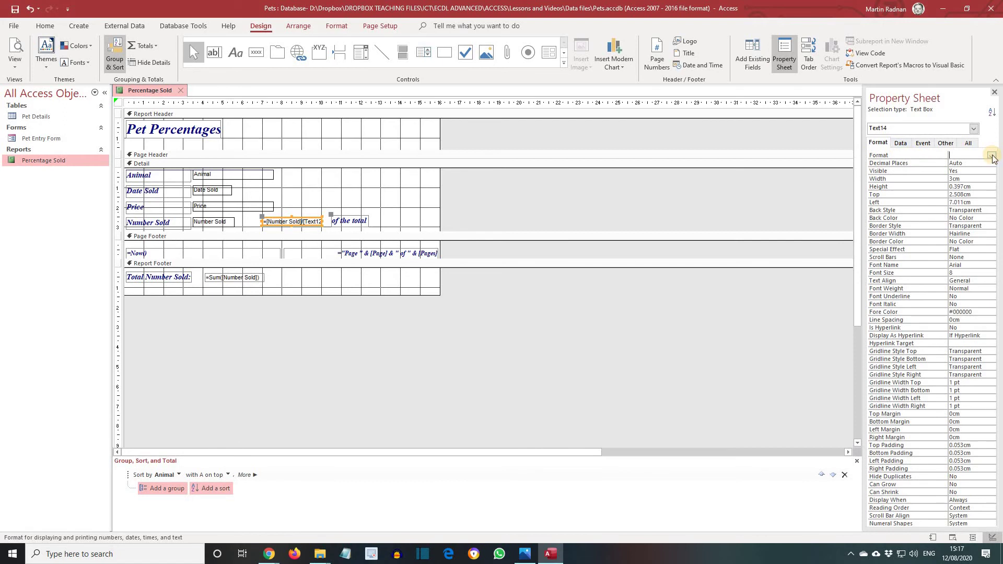
click(989, 156)
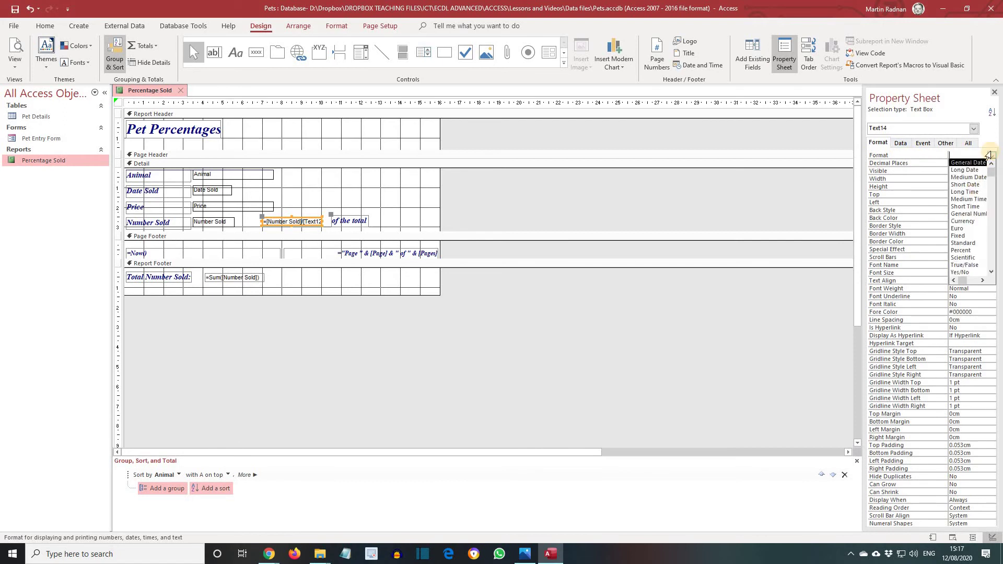
click(965, 250)
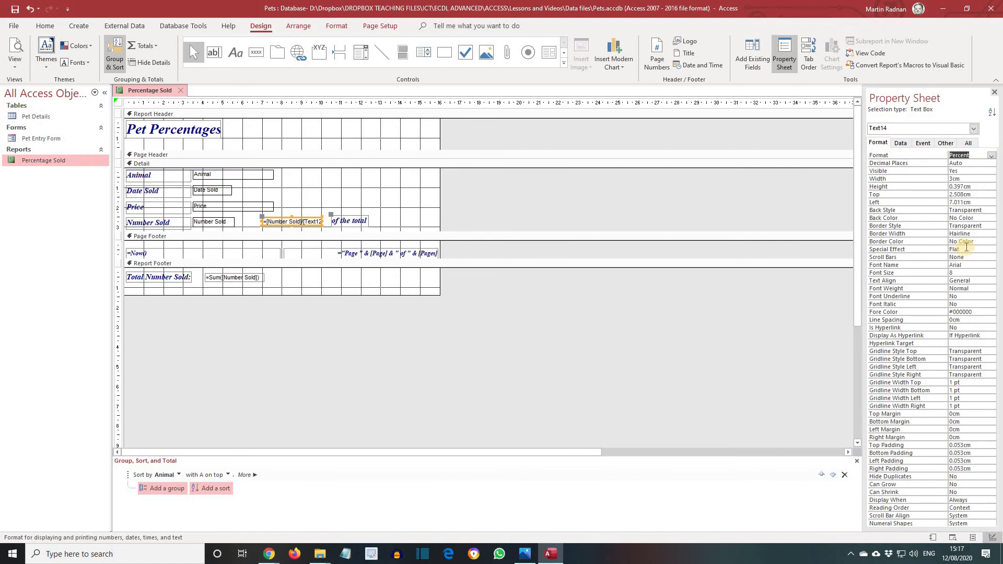
click(995, 94)
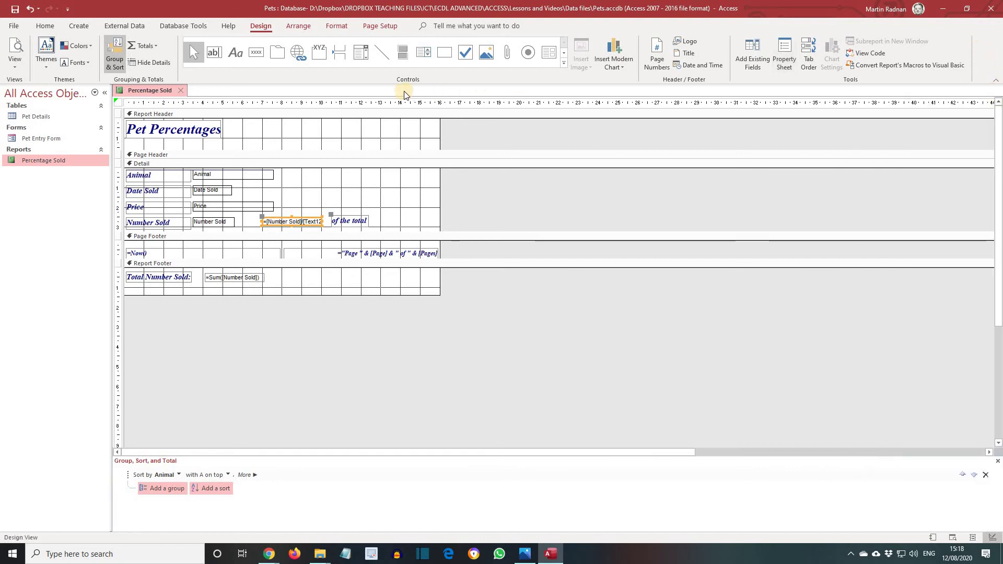
Step: Show the report in Print Preview to check the percentage for each animal
click(14, 67)
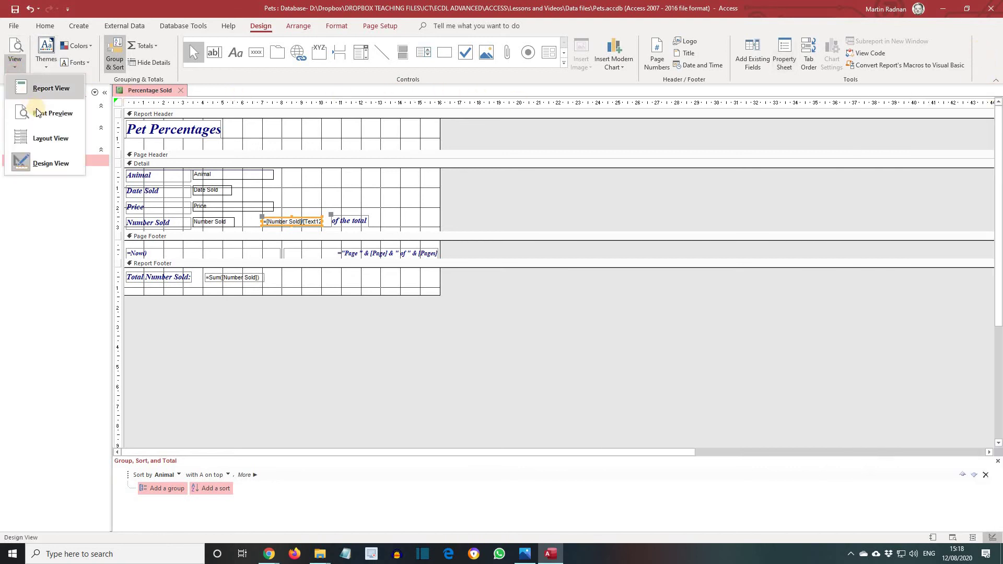
click(36, 110)
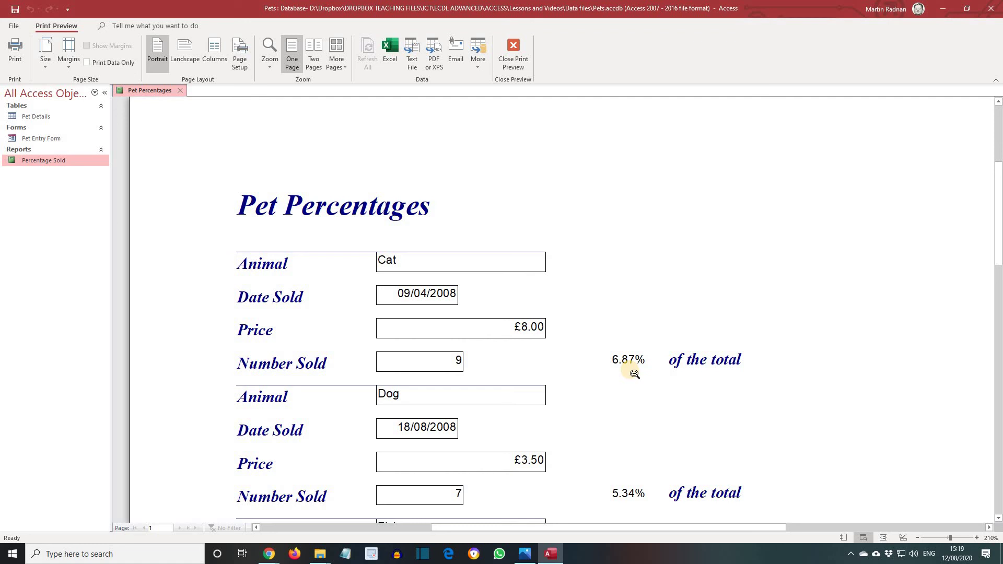
click(89, 182)
Step: Save the Percentage Sold report and close it
right_click(158, 90)
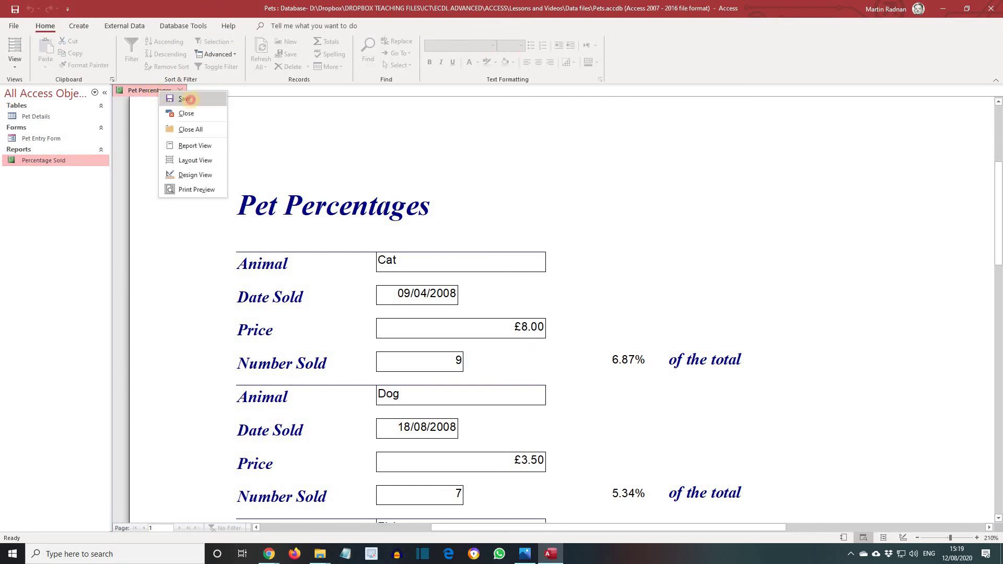
click(182, 94)
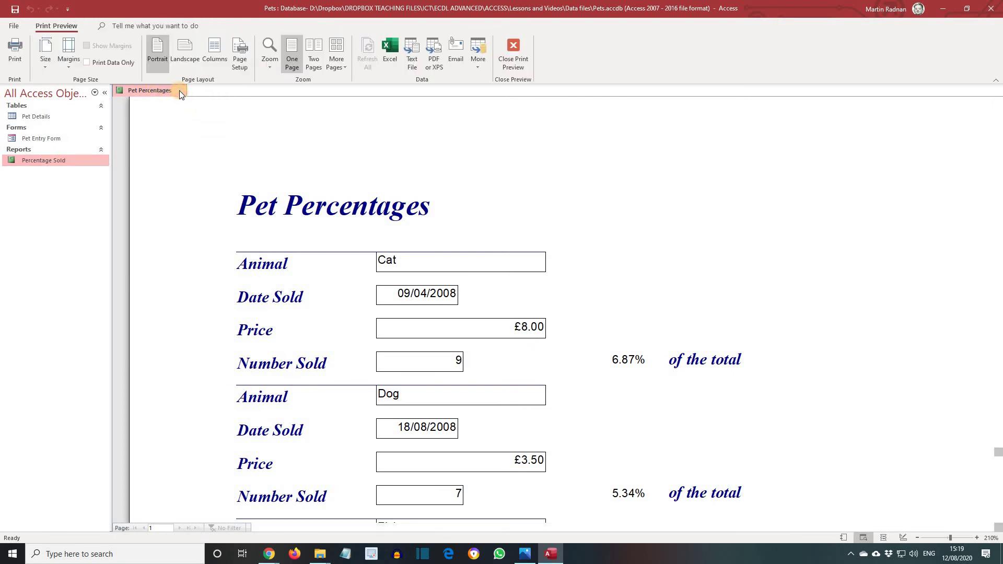
click(180, 91)
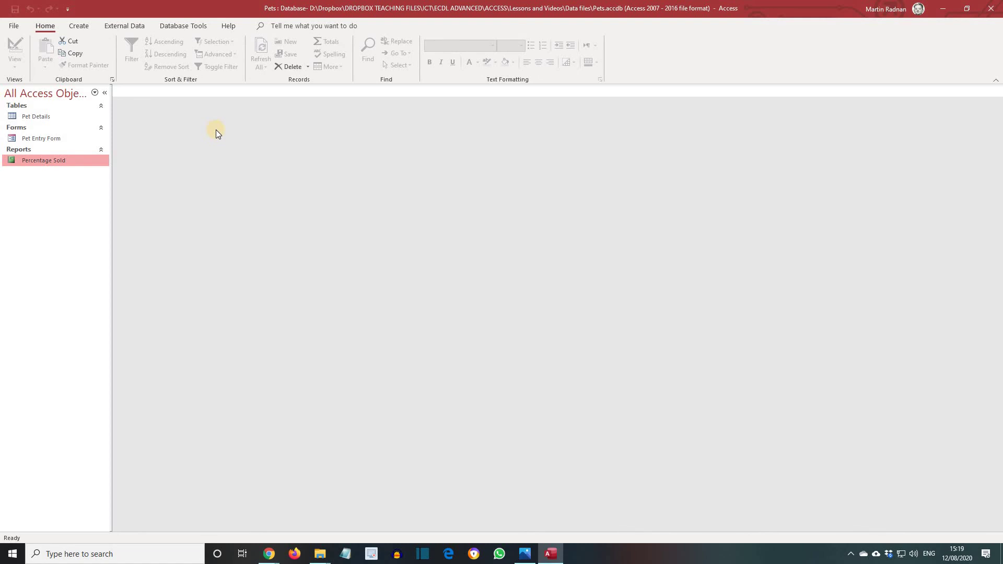